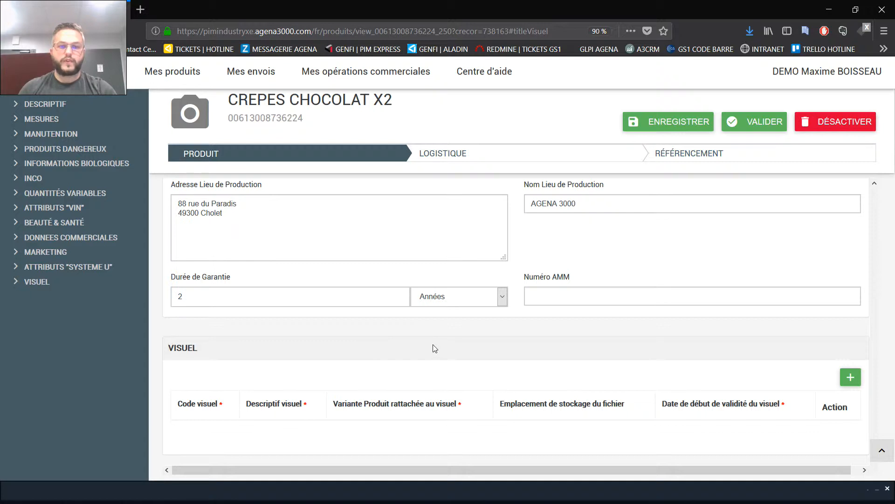
Start a new visual for the product and set its Code visuel to "Visuel 1"
click(853, 380)
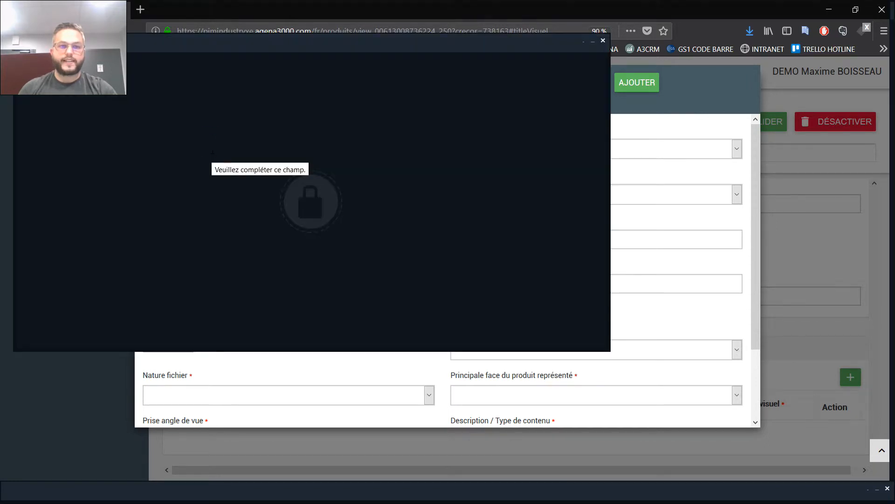
click(213, 150)
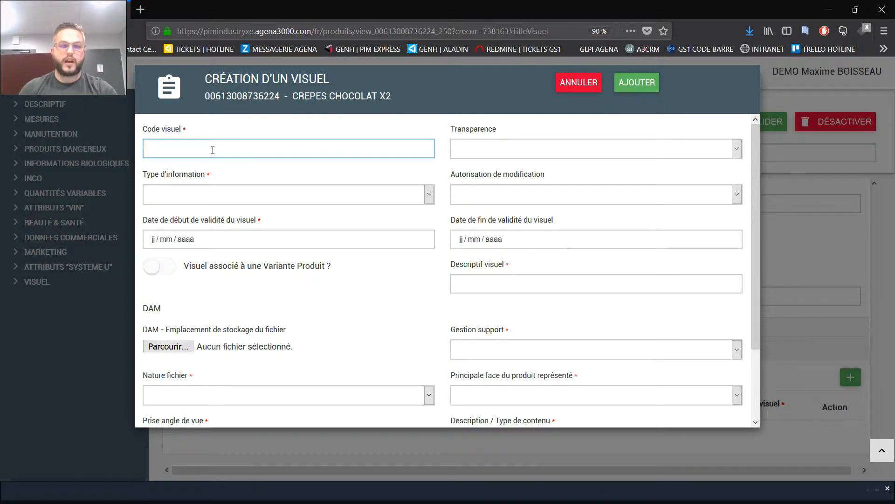
text(Vis)
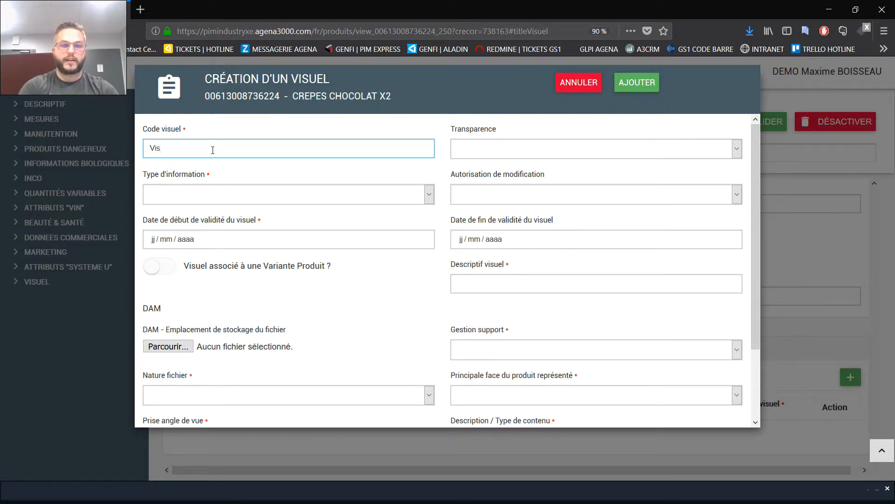
text(uel 1)
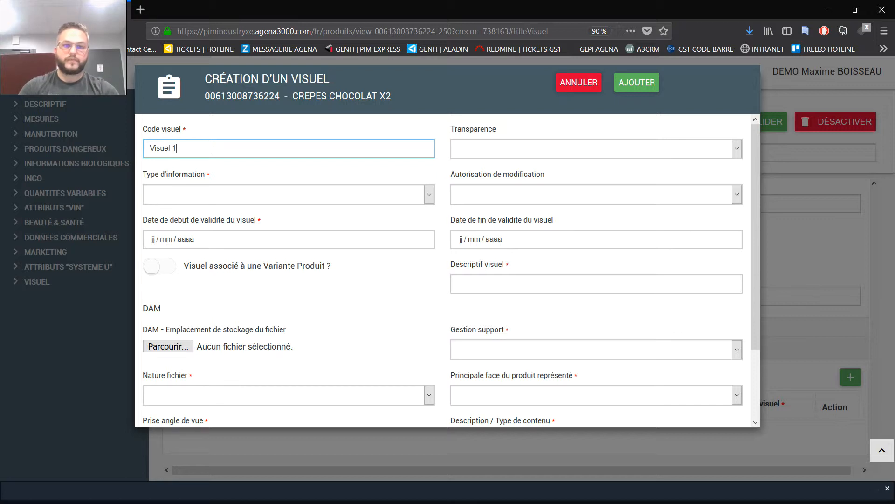
Set the visual's Transparence to NON and its Type d'information to Déballé
click(574, 150)
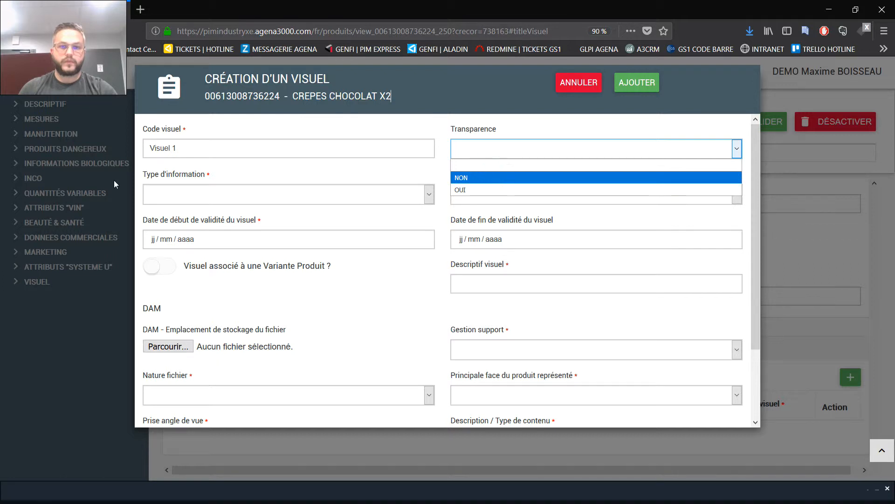
key(Return)
click(183, 189)
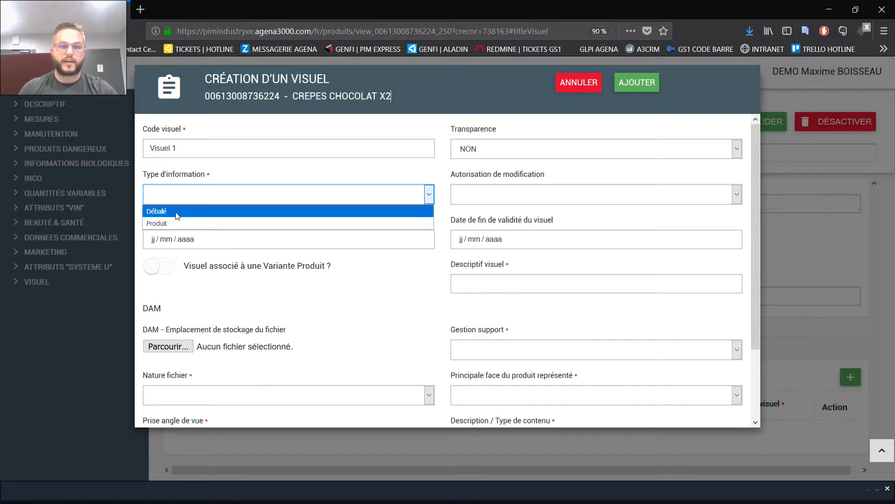
click(176, 211)
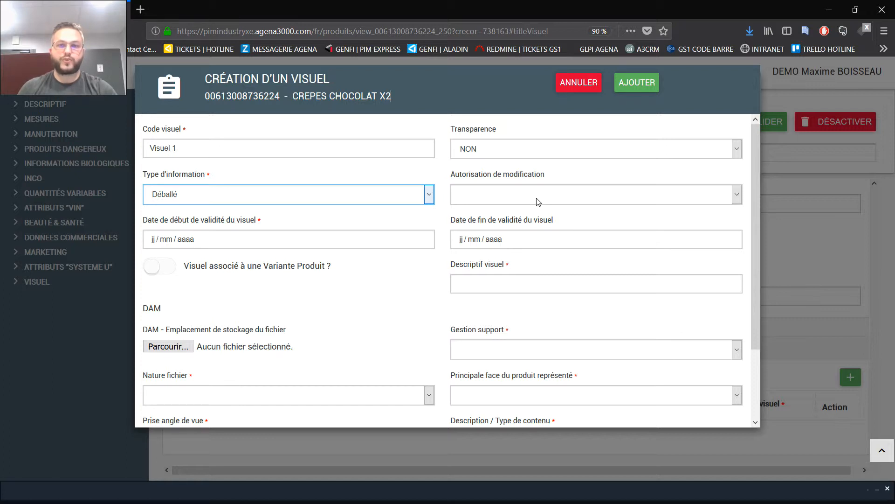
Set Autorisation de modification to OUI and the visual's validity start date to 06/08/2018
click(537, 196)
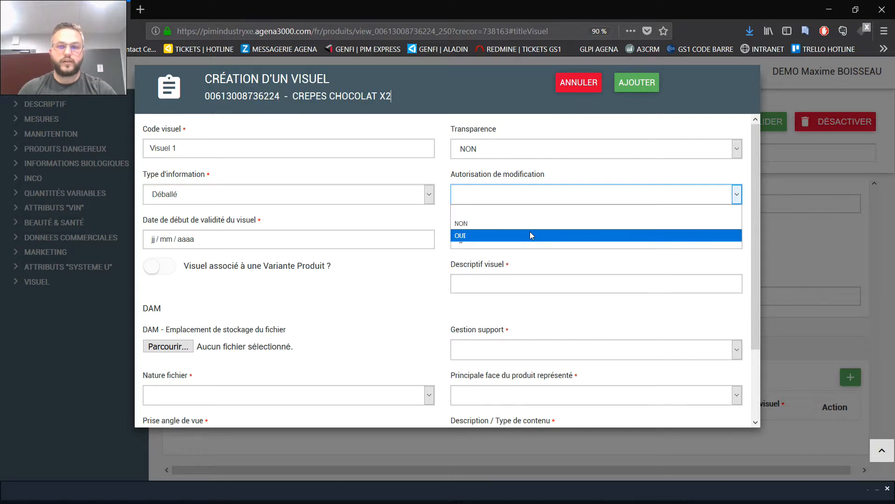
click(530, 232)
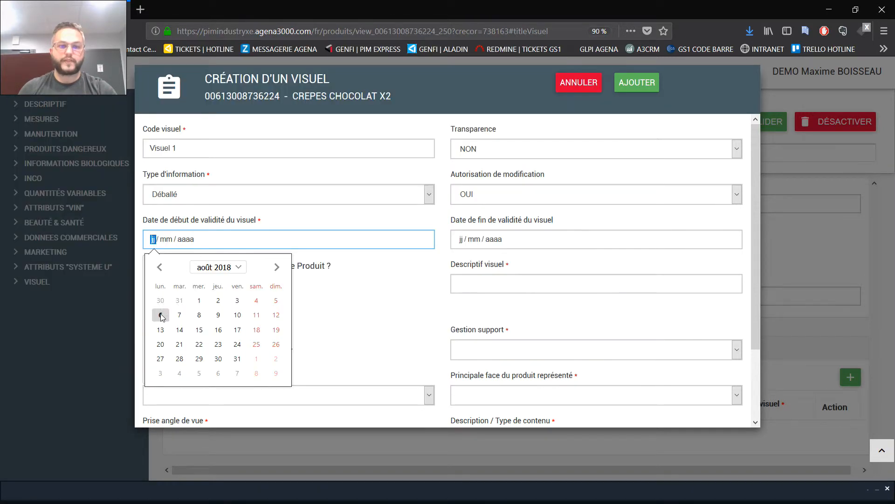
click(161, 315)
click(422, 295)
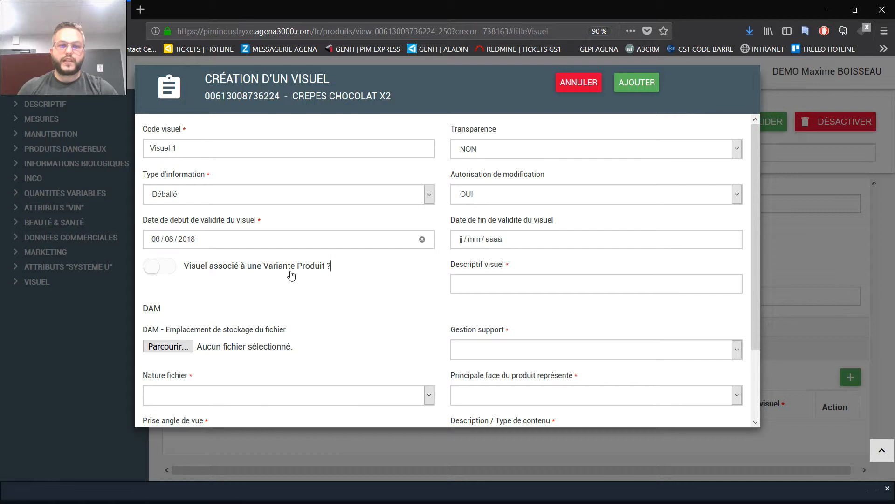
click(167, 272)
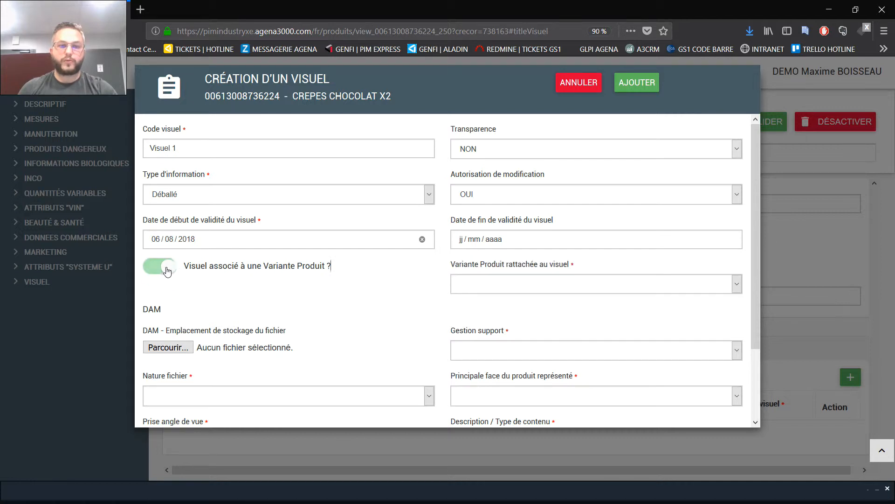
click(481, 284)
click(479, 281)
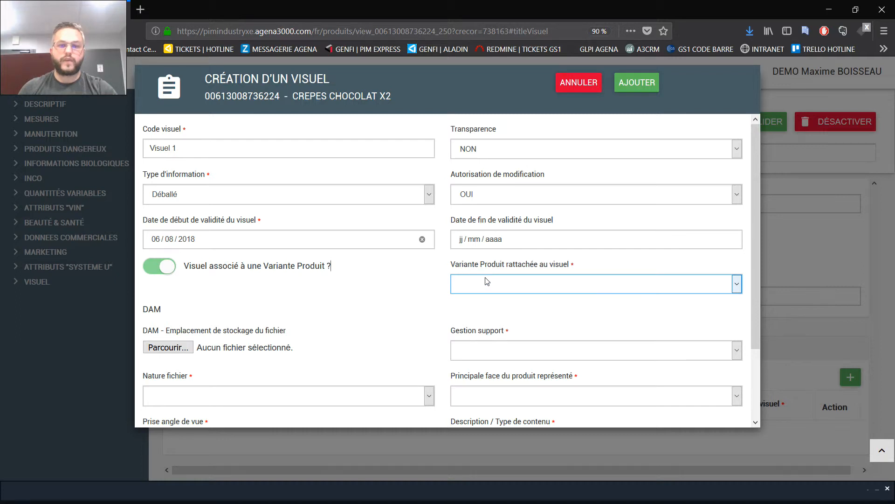
click(166, 273)
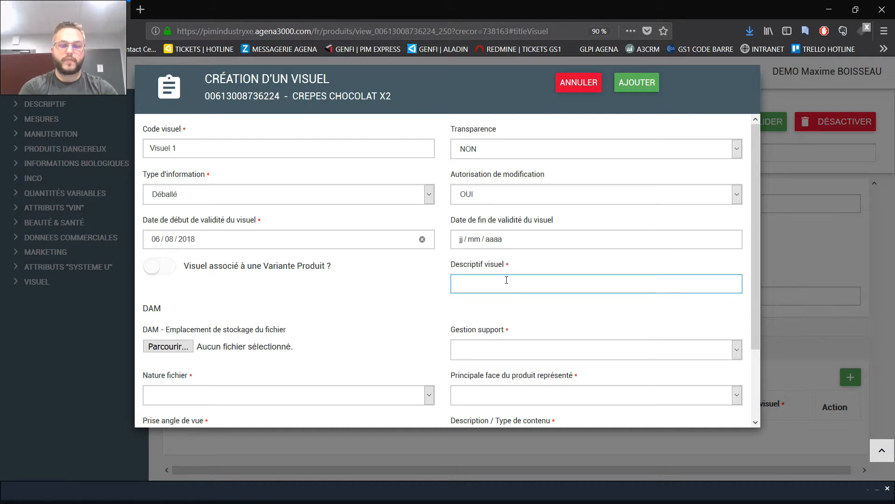
Enter "Visuel Crepes" as the Descriptif visuel
text(Visuel Crpes)
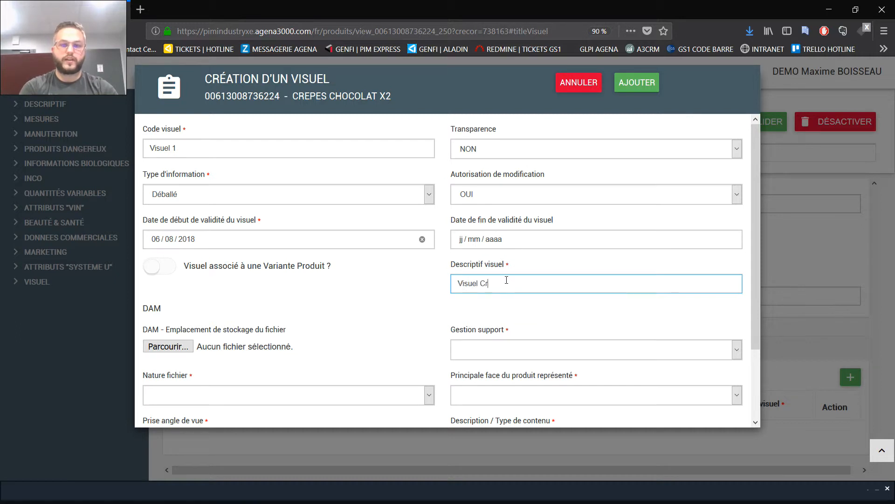
key(BackSpace)
key(BackSpace)
key(BackSpace)
text(epes)
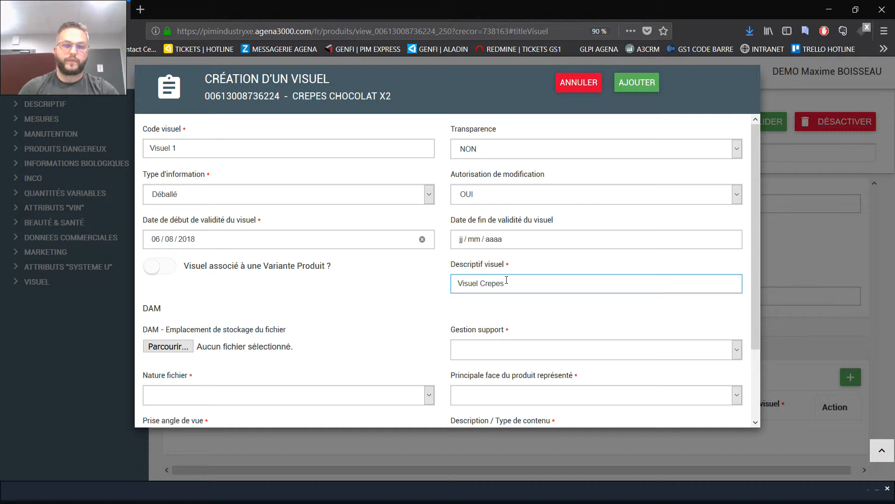
click(381, 290)
Set Gestion support to Sans support in the DAM section
scroll(380, 289, down, 2)
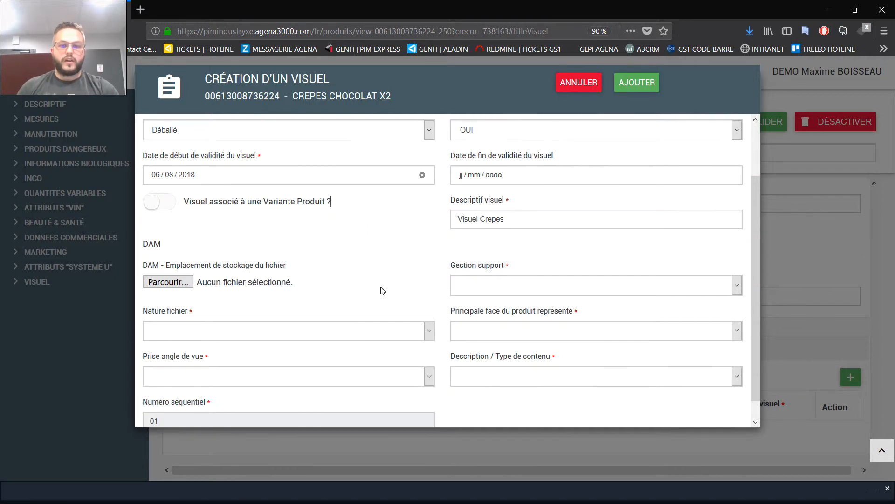
click(495, 284)
click(494, 311)
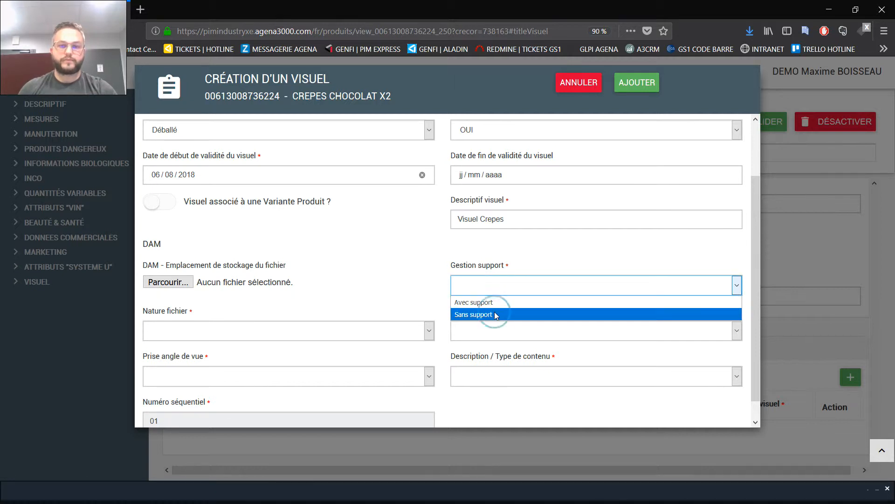
click(320, 331)
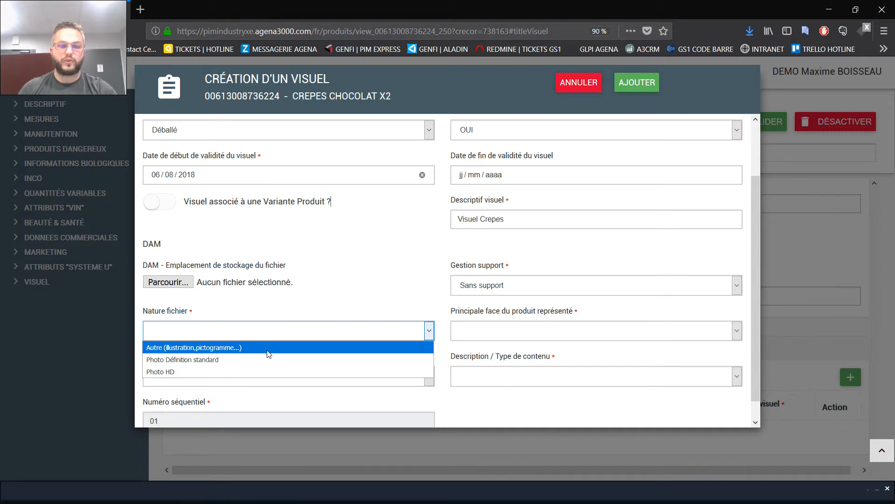
click(313, 311)
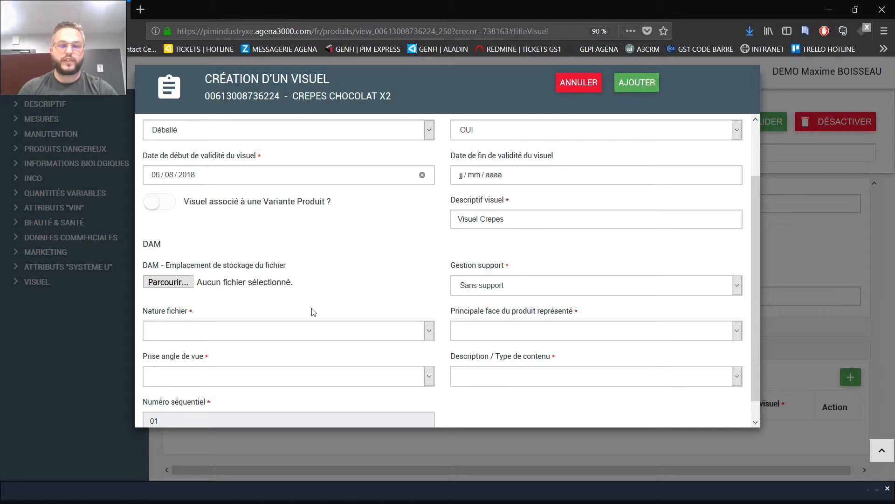
click(285, 331)
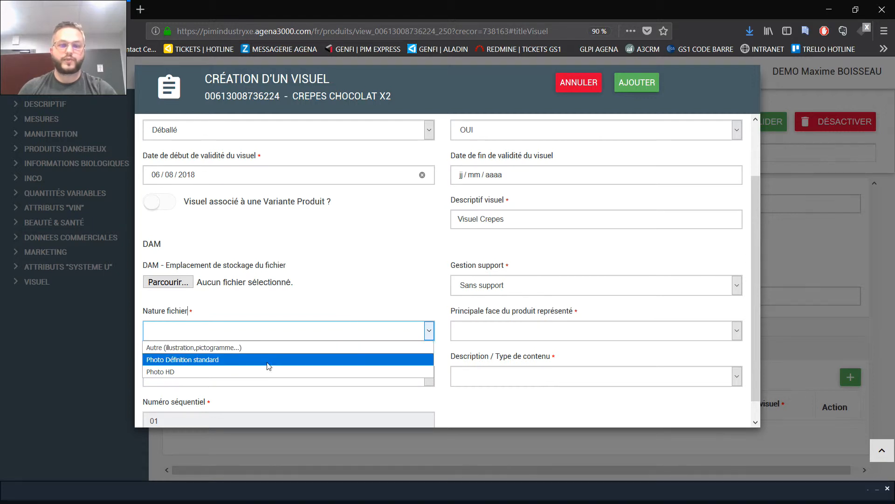
scroll(429, 294, down, 1)
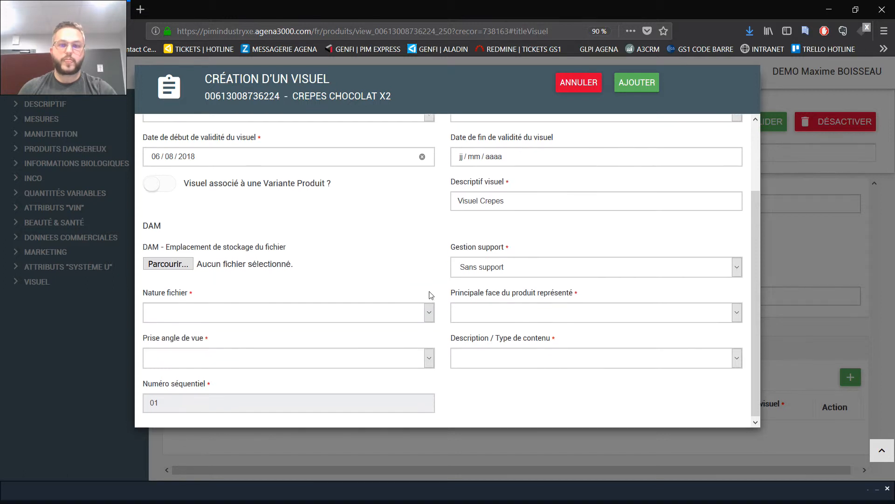
Set Principale face du produit représenté to Face and Nature fichier to Autre (illustration,pictogramme...)
click(501, 310)
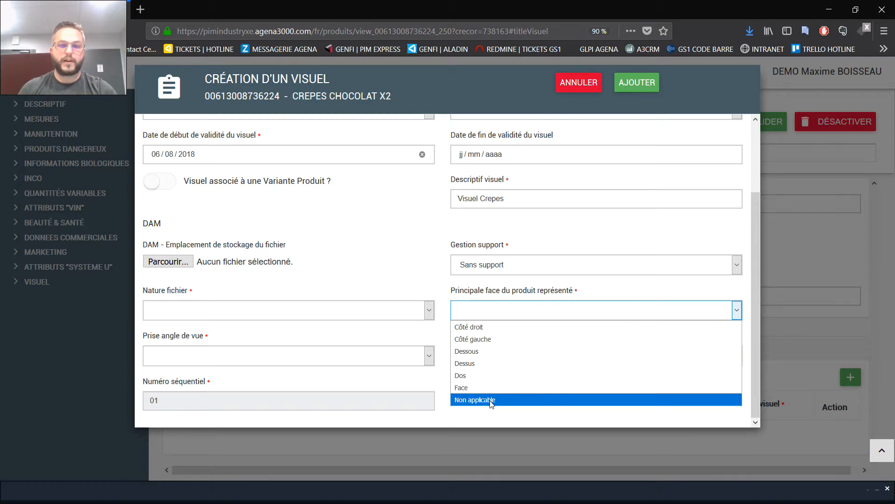
click(489, 387)
click(395, 317)
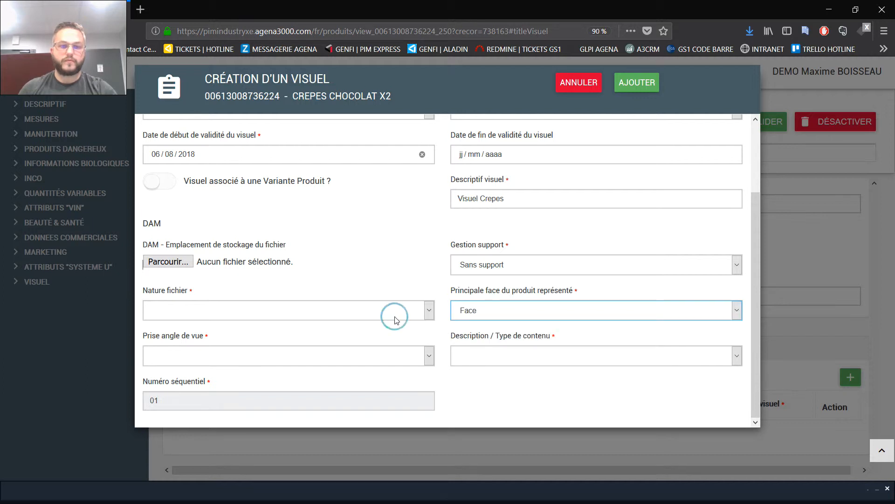
click(286, 324)
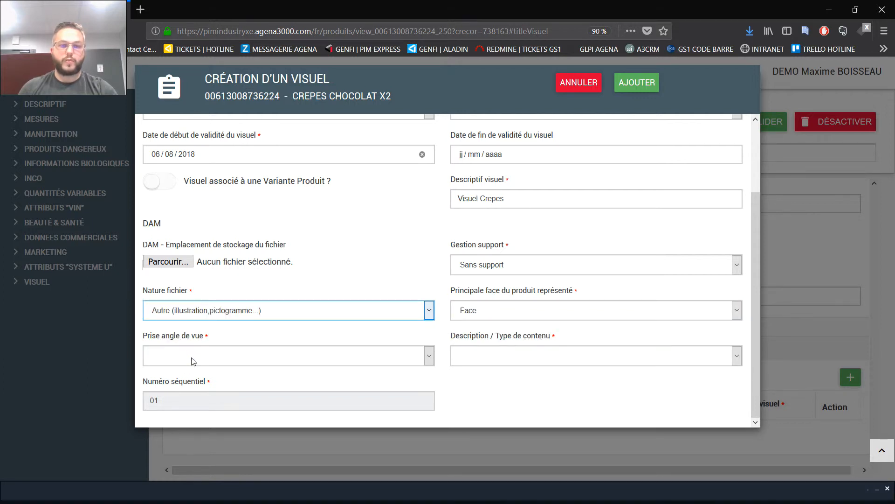
Set Prise angle de vue to Centre and Description / Type de contenu to Mise en situation
click(193, 361)
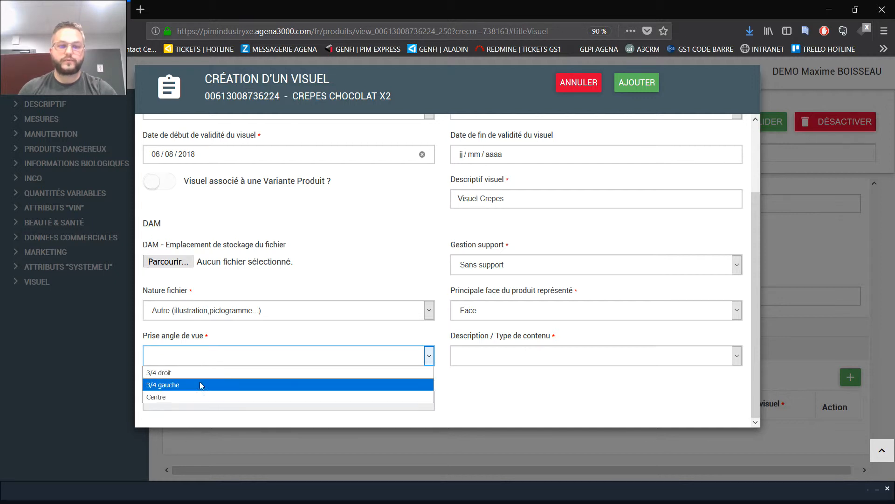
click(370, 395)
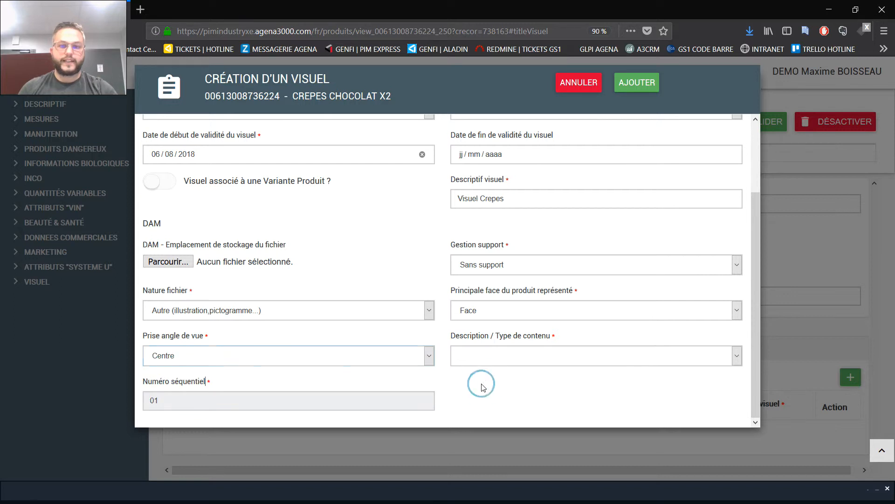
click(491, 362)
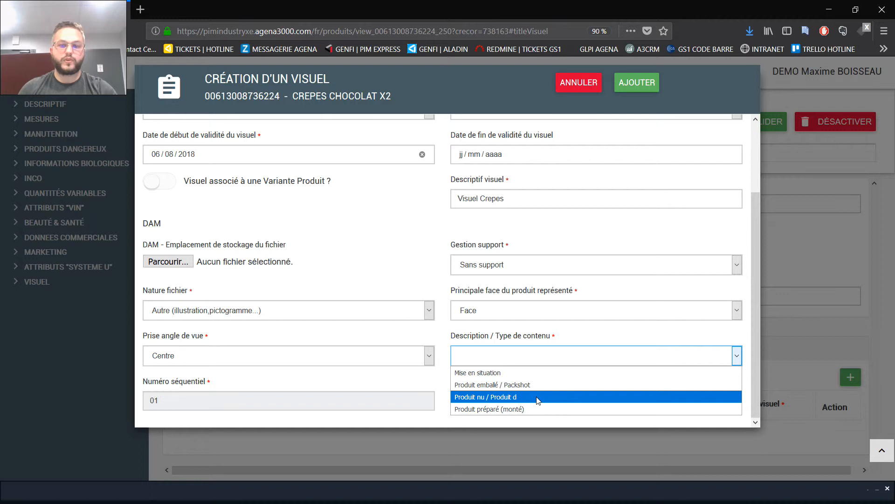
click(494, 376)
Attach the image crepes-au-chocolat-et-aux-amandes.jpg from the Tuto WebEX folder as the visual's file
click(159, 263)
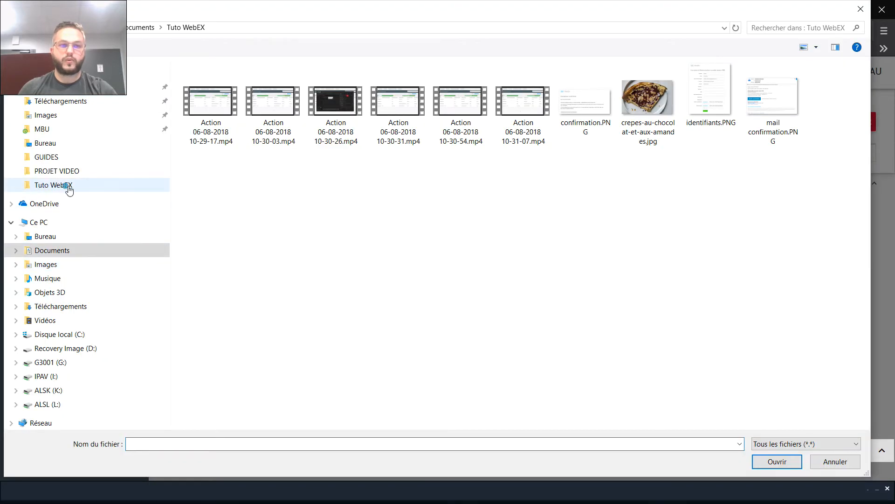
click(69, 187)
click(648, 102)
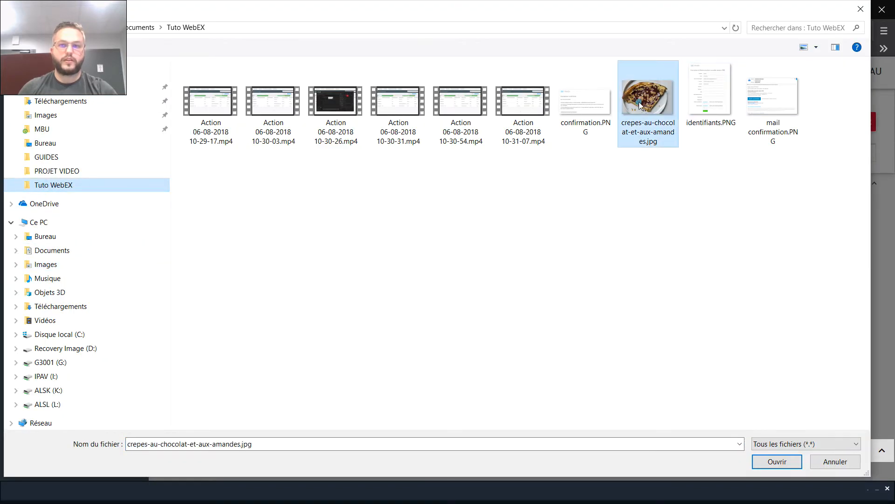
click(777, 461)
click(487, 394)
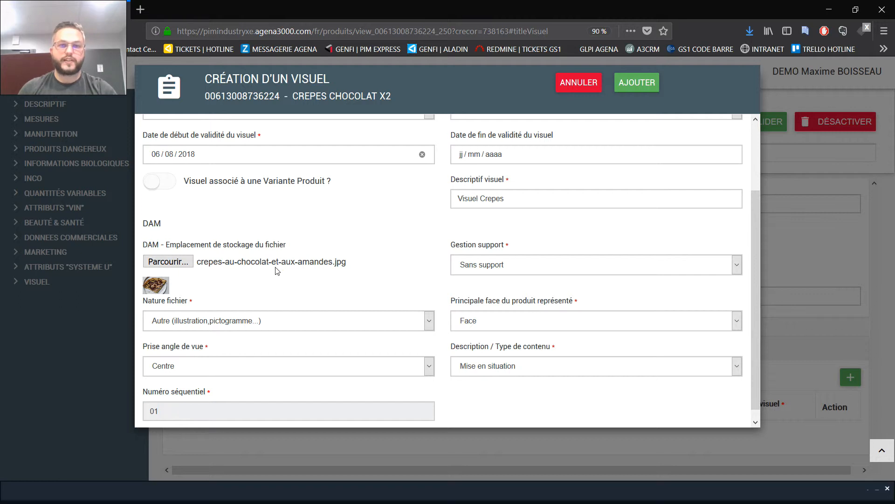
Add the completed visual to the product and save the product record
click(643, 86)
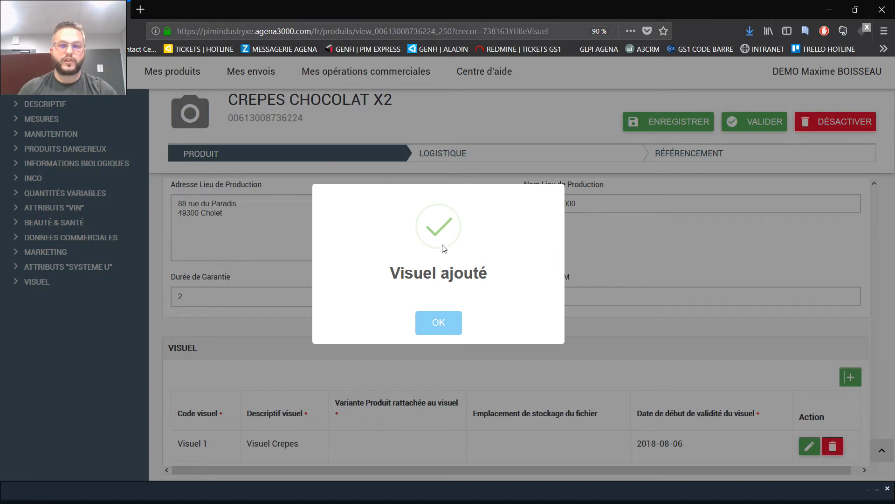
click(438, 324)
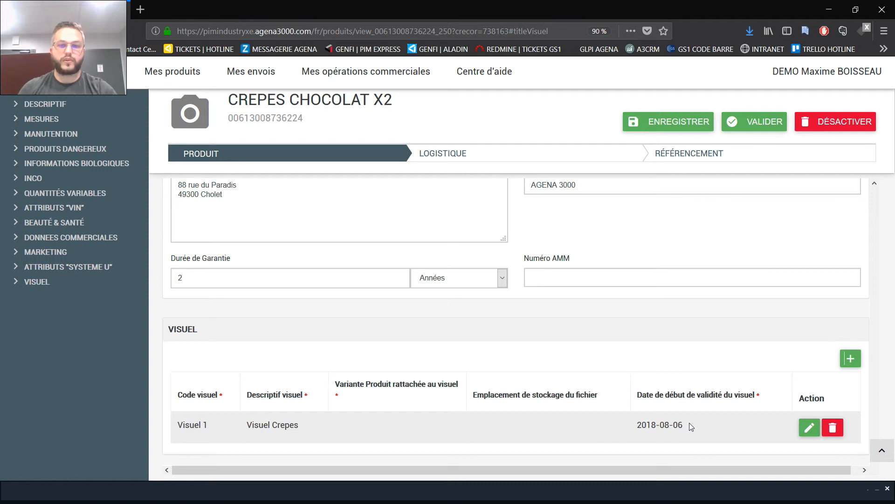
click(655, 124)
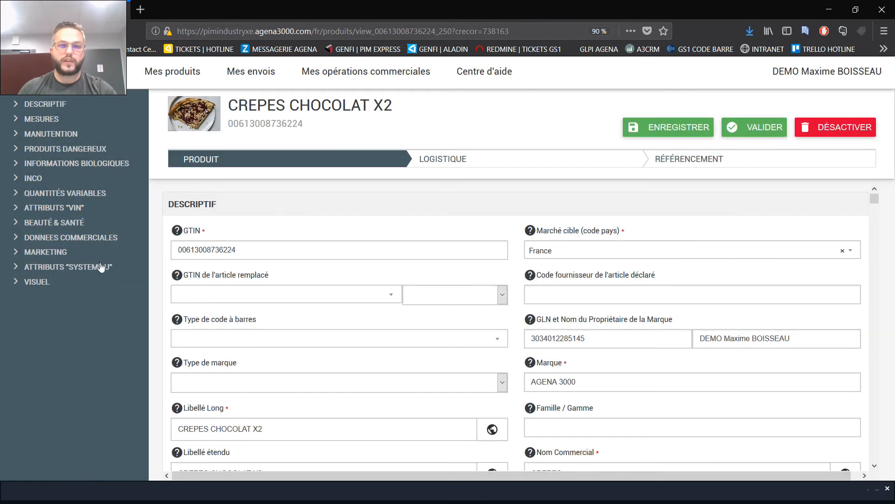
Delete the Visuel 1 entry from the product's visuals, save the product and return to the VISUEL section
click(80, 282)
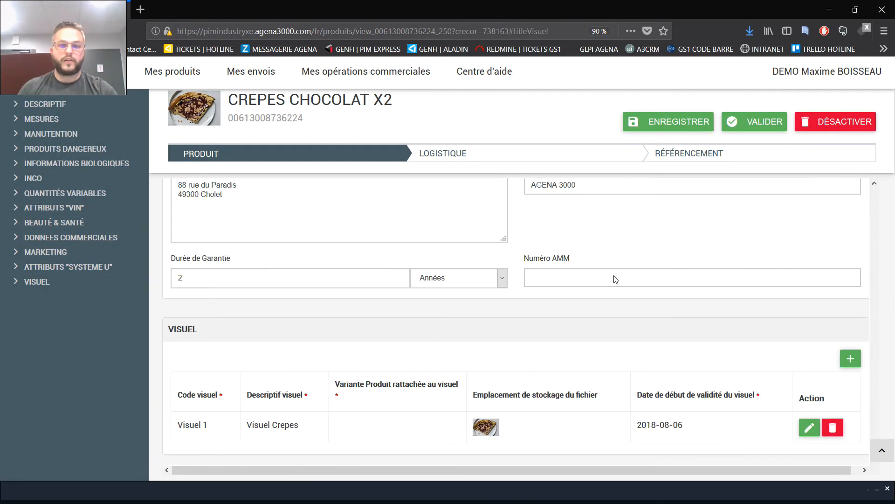
click(849, 358)
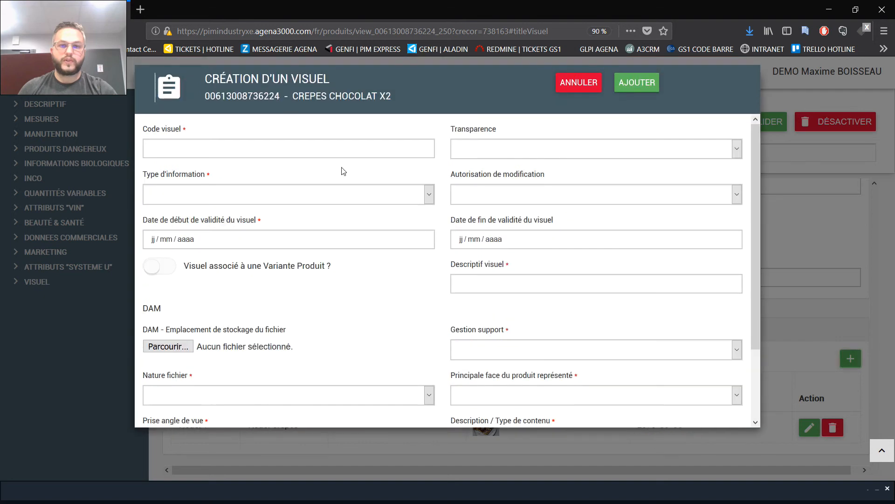
click(592, 87)
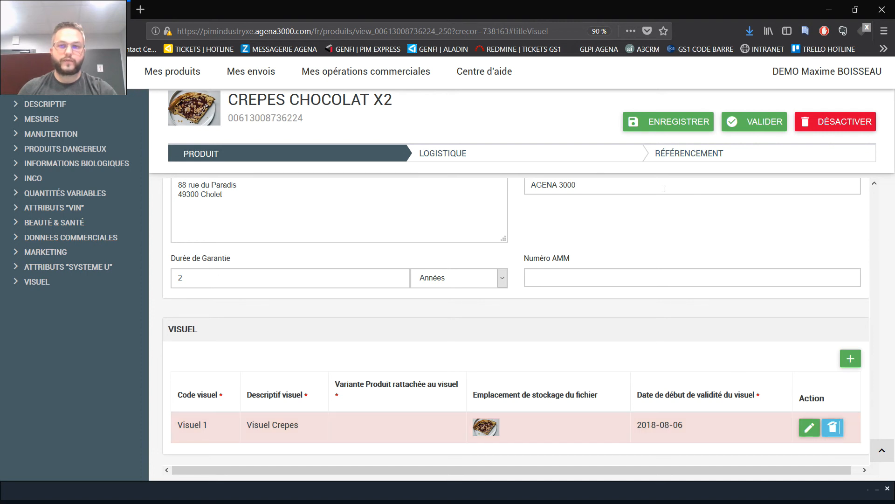
click(661, 124)
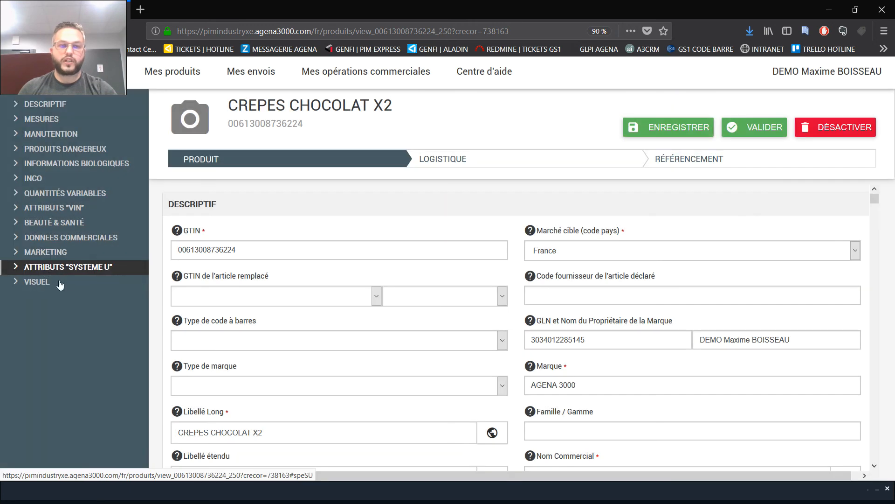
click(60, 282)
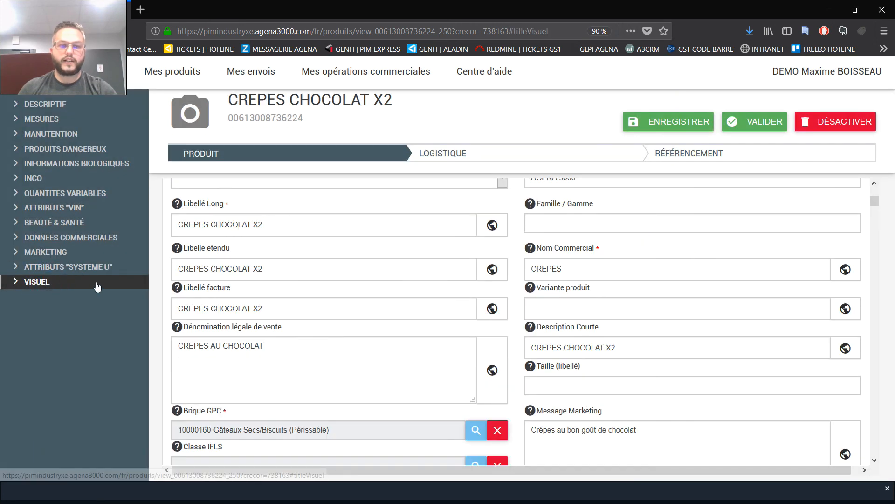